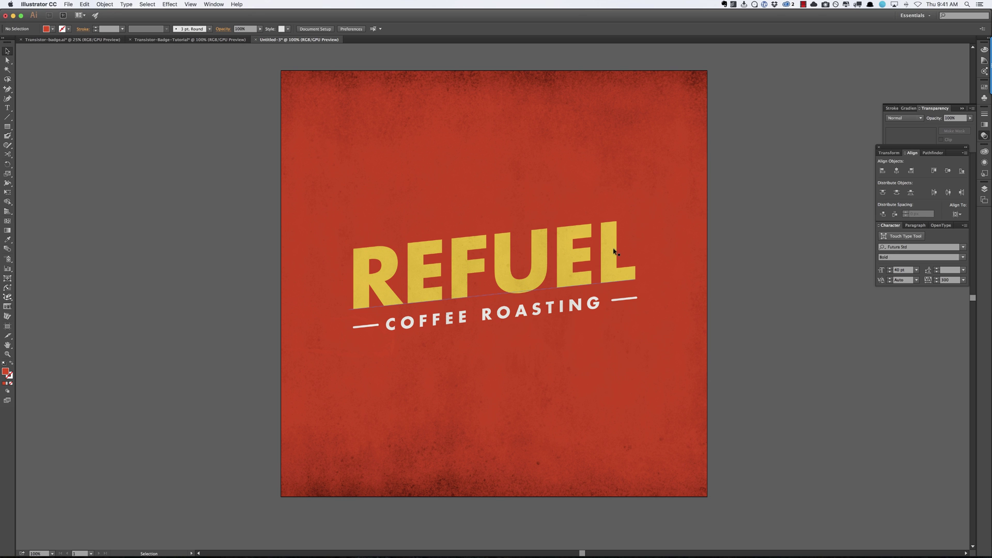
# Step: Select all the logo artwork and preview the Round Corners effect from the Illustrator Stylize effects on it
pyautogui.press('super+equal')
pyautogui.press('super+equal')
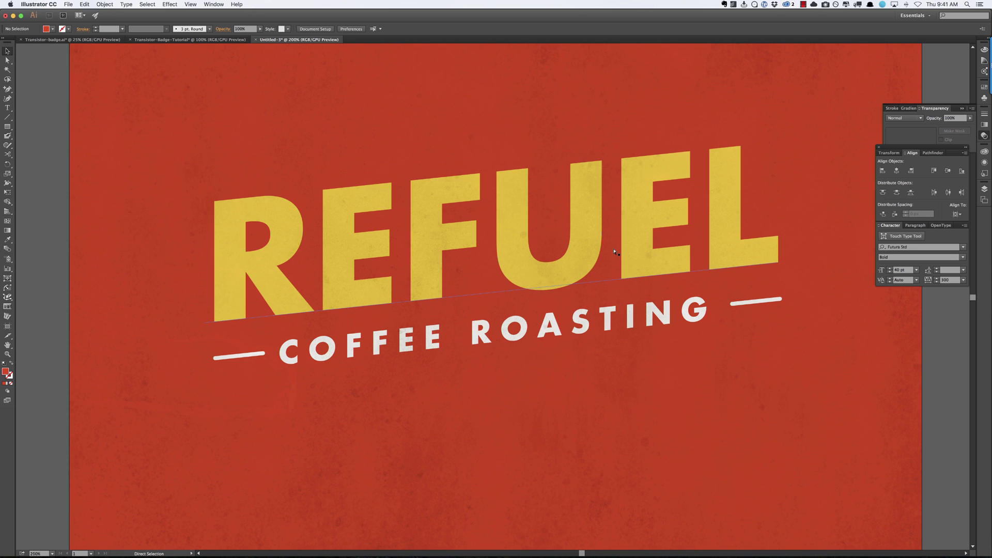
pyautogui.press('super+minus')
pyautogui.press('super+equal')
pyautogui.press('super+a')
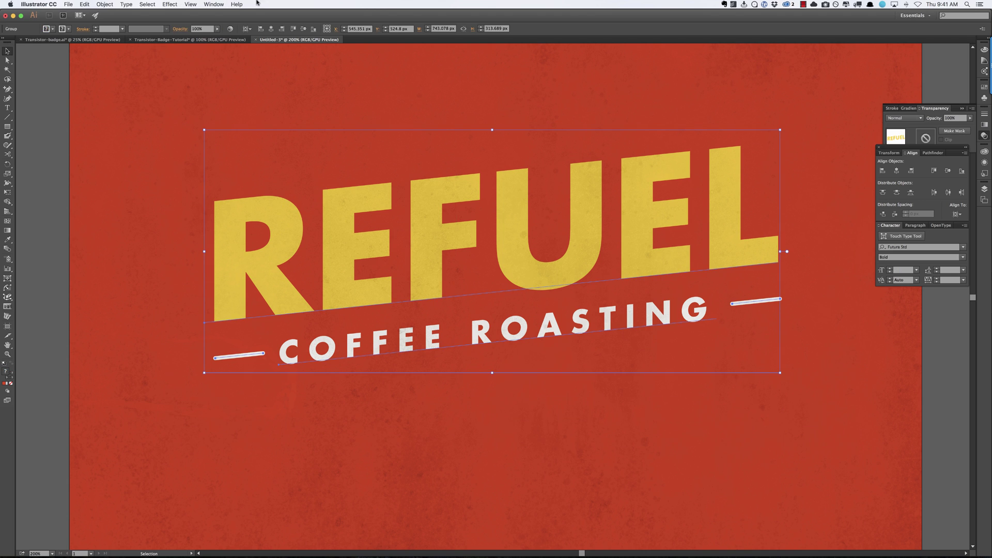
pyautogui.click(170, 4)
pyautogui.moveTo(191, 105)
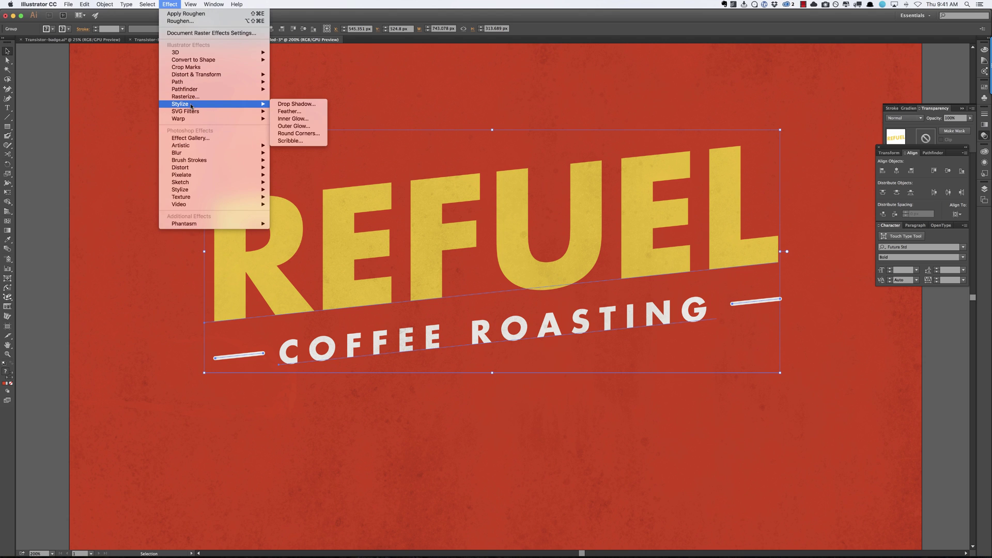
pyautogui.click(285, 133)
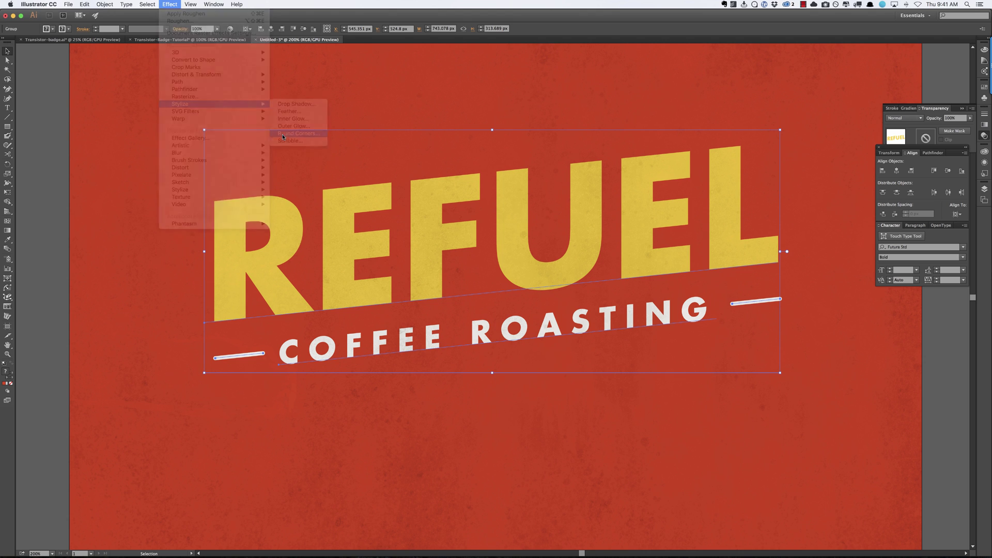
pyautogui.moveTo(506, 258); pyautogui.dragTo(868, 354)
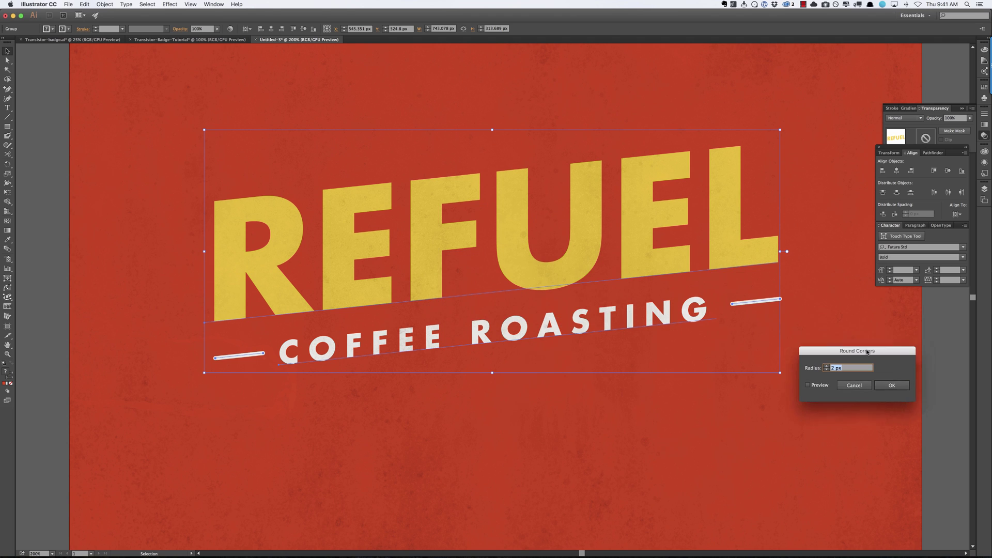
pyautogui.click(808, 386)
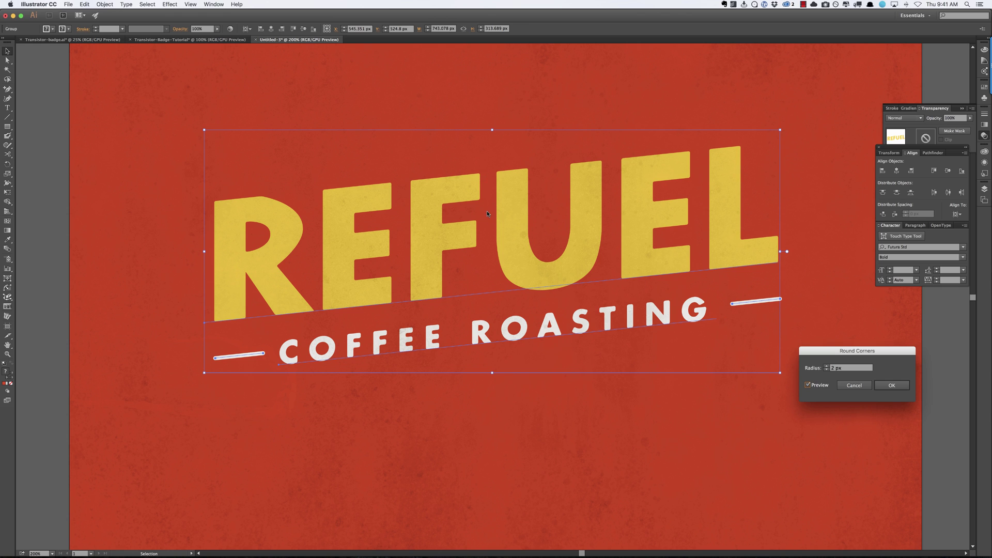
# Step: Apply the Round Corners effect to the logo artwork with a radius of 2 px
pyautogui.click(826, 366)
pyautogui.click(827, 365)
pyautogui.click(827, 366)
pyautogui.click(827, 370)
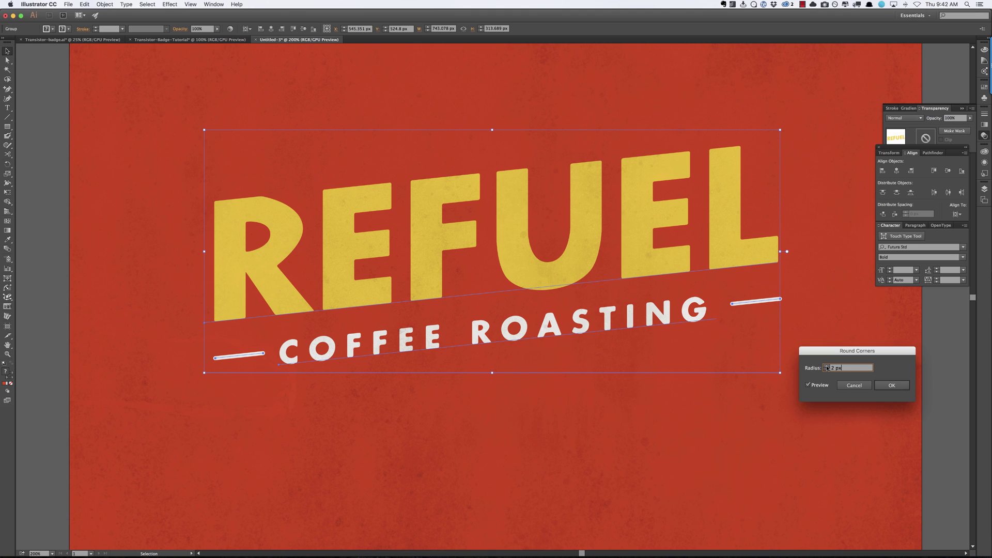
pyautogui.click(890, 387)
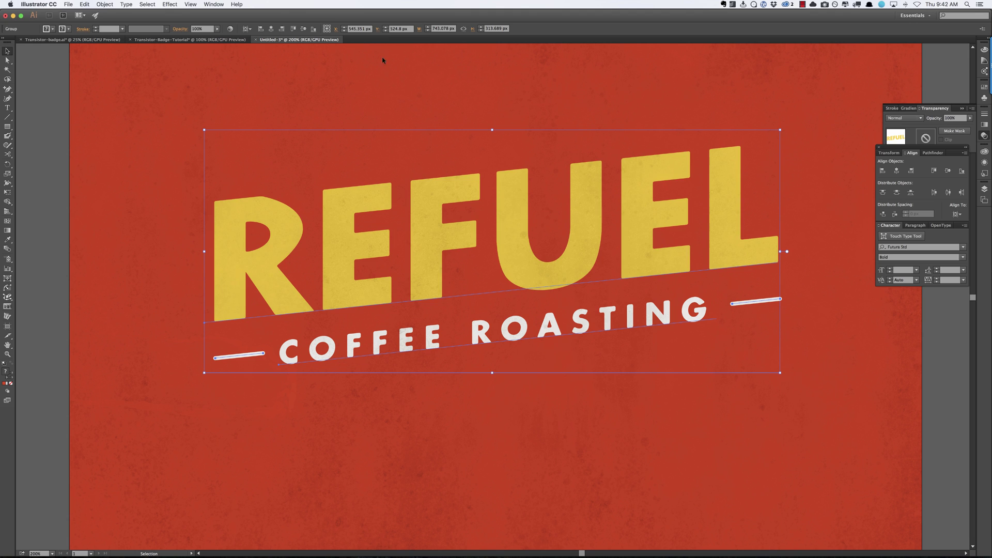
# Step: Start a Roughen effect on the selected logo artwork with the preview on and smooth points
pyautogui.click(168, 5)
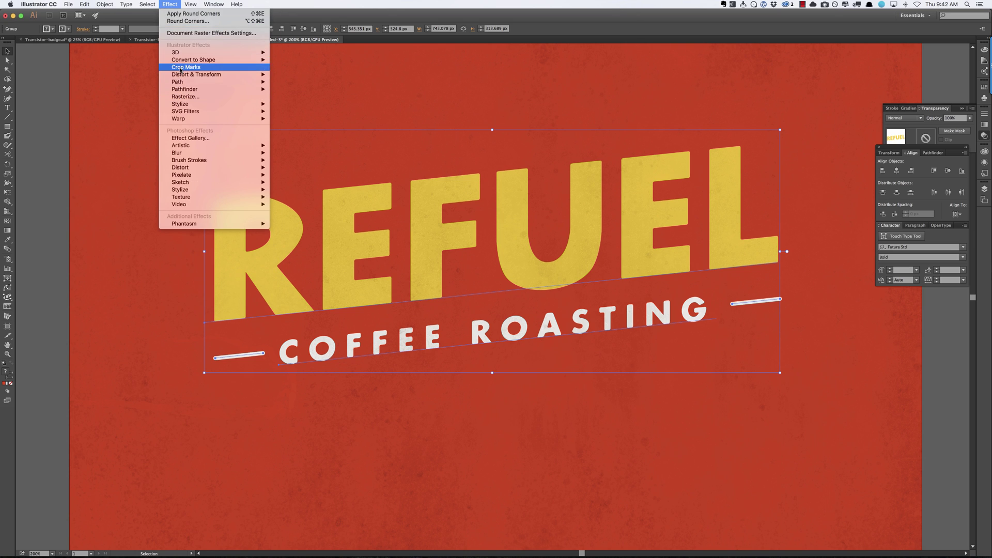
pyautogui.moveTo(248, 75)
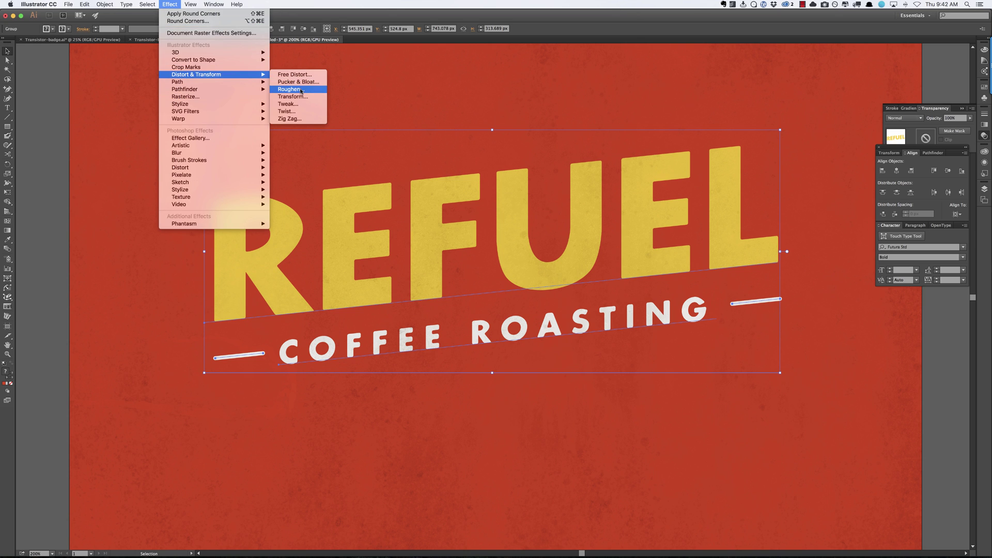
pyautogui.click(290, 89)
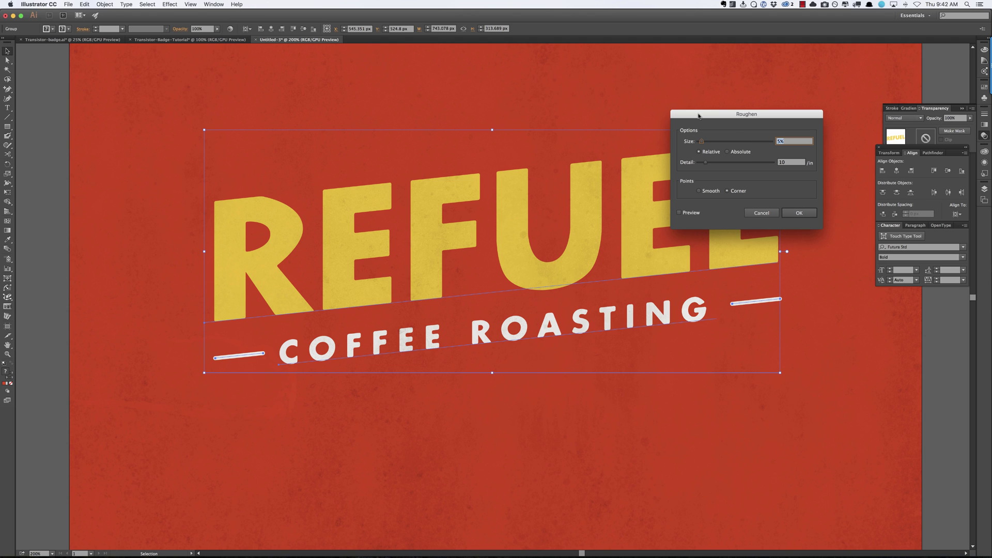
pyautogui.click(680, 213)
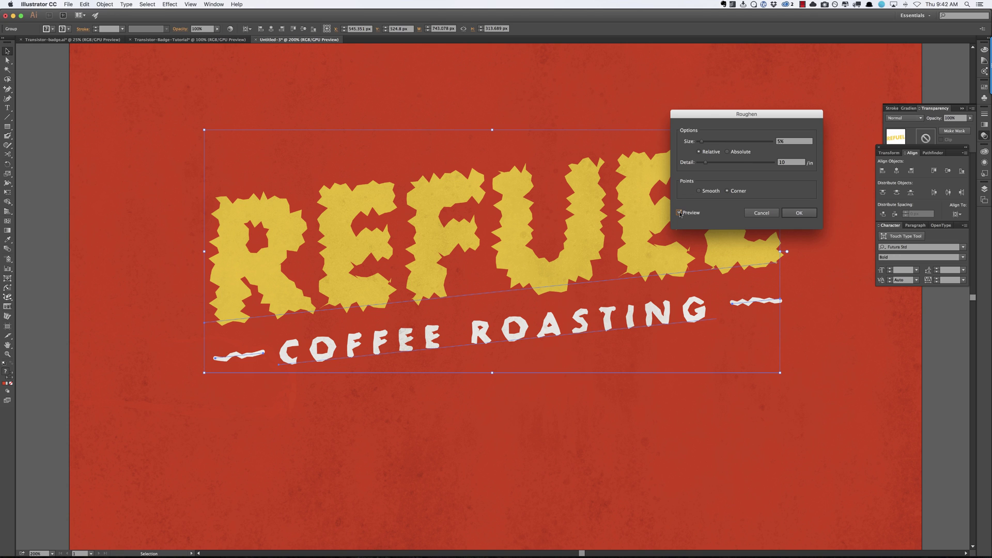
pyautogui.click(700, 192)
# Step: Set the Roughen size to 0.2%, keeping it relative
pyautogui.click(781, 142)
pyautogui.press('Down')
pyautogui.press('Down')
pyautogui.press('Down')
pyautogui.press('Down')
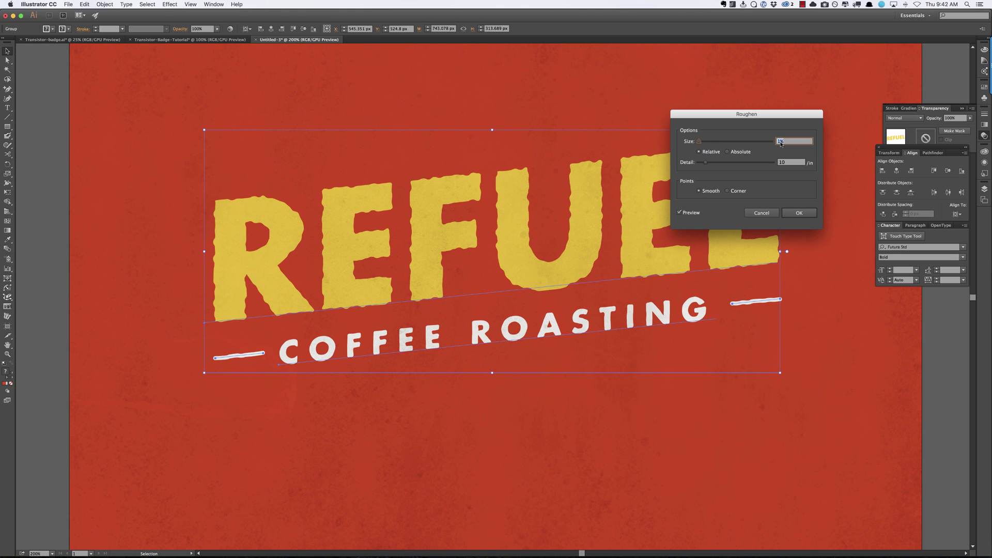
pyautogui.press('Down')
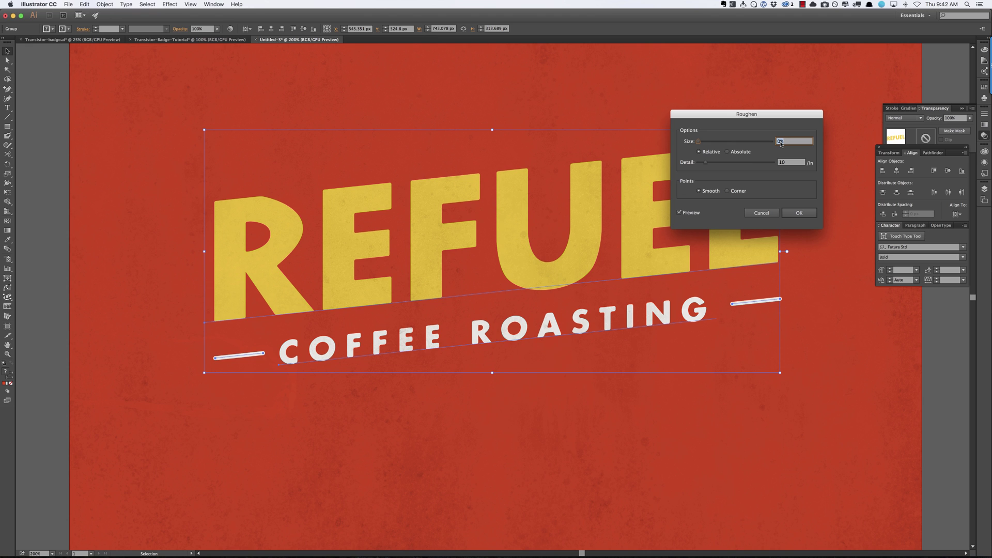
pyautogui.press('Up')
pyautogui.click(778, 142)
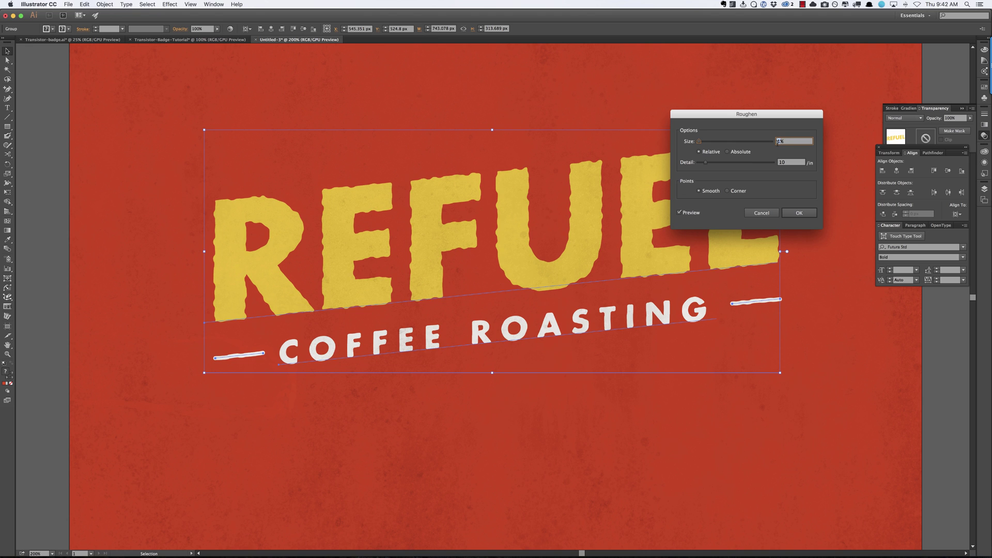
pyautogui.press('Delete')
pyautogui.write('.2')
pyautogui.press('Tab')
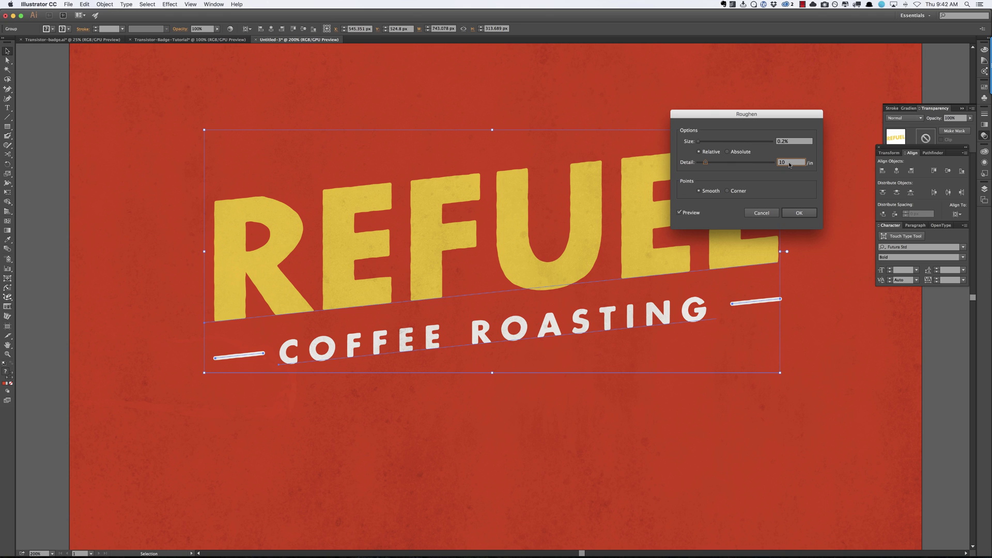
# Step: Increase the Roughen detail until the letter edges look subtly worn, and apply the effect to the logo
pyautogui.click(785, 162)
pyautogui.press('Up')
pyautogui.press('Up')
pyautogui.press('Up')
pyautogui.press('Up')
pyautogui.press('Up')
pyautogui.press('Up')
pyautogui.press('Up')
pyautogui.hotkey('shift', 'Down')
pyautogui.press('Up')
pyautogui.press('Up')
pyautogui.press('Up')
pyautogui.press('Up')
pyautogui.press('Up')
pyautogui.press('Up')
pyautogui.press('Up')
pyautogui.press('Up')
pyautogui.press('Up')
pyautogui.press('Up')
pyautogui.press('Up')
pyautogui.press('Up')
pyautogui.press('Up')
pyautogui.click(804, 214)
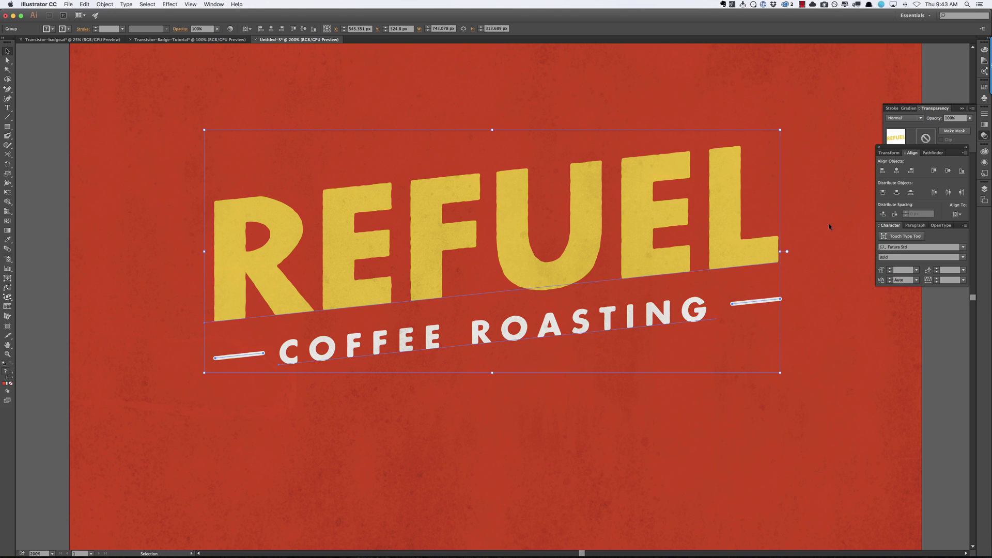
# Step: Deselect the artwork and inspect the roughened lettering, ending with the whole design at 100%
pyautogui.click(848, 209)
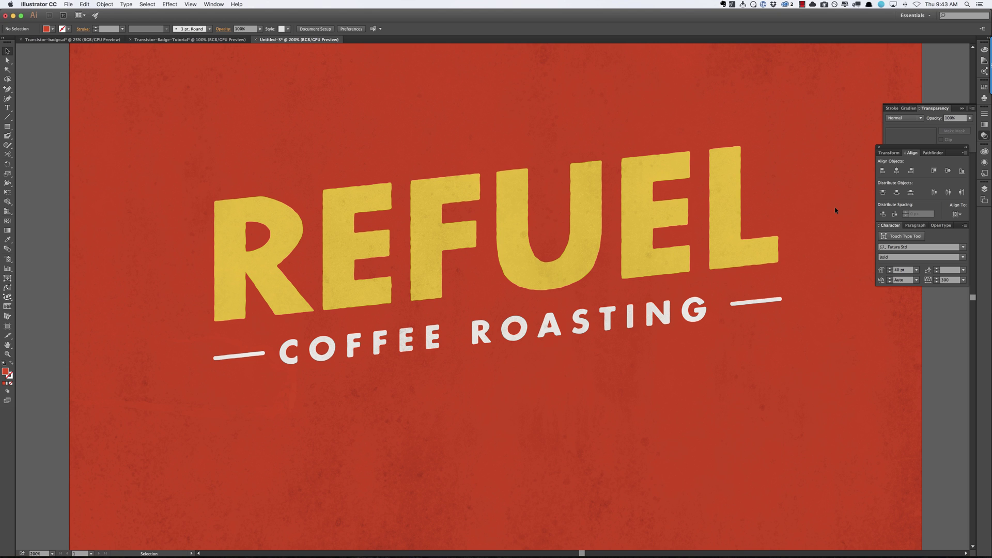
pyautogui.press('a')
pyautogui.press('v')
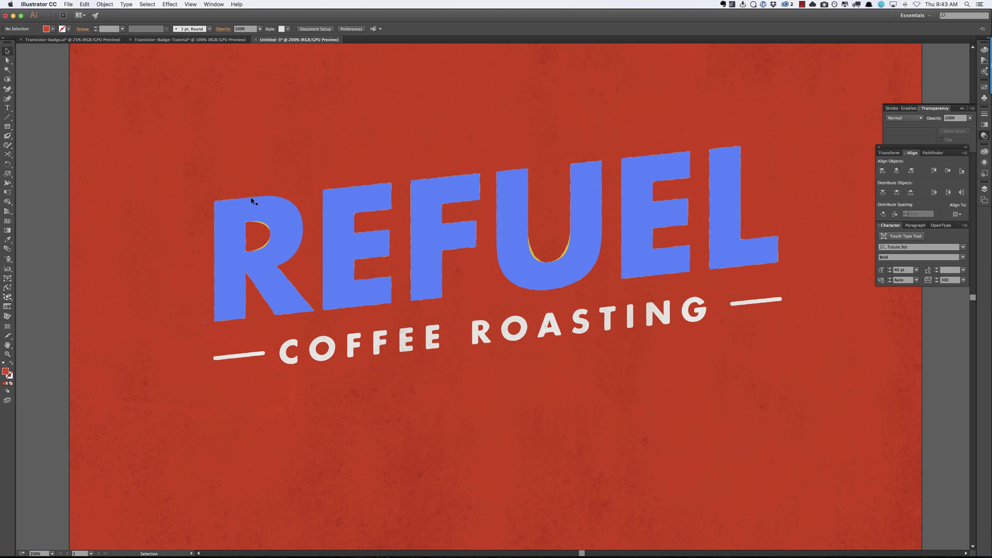
pyautogui.press('super+1')
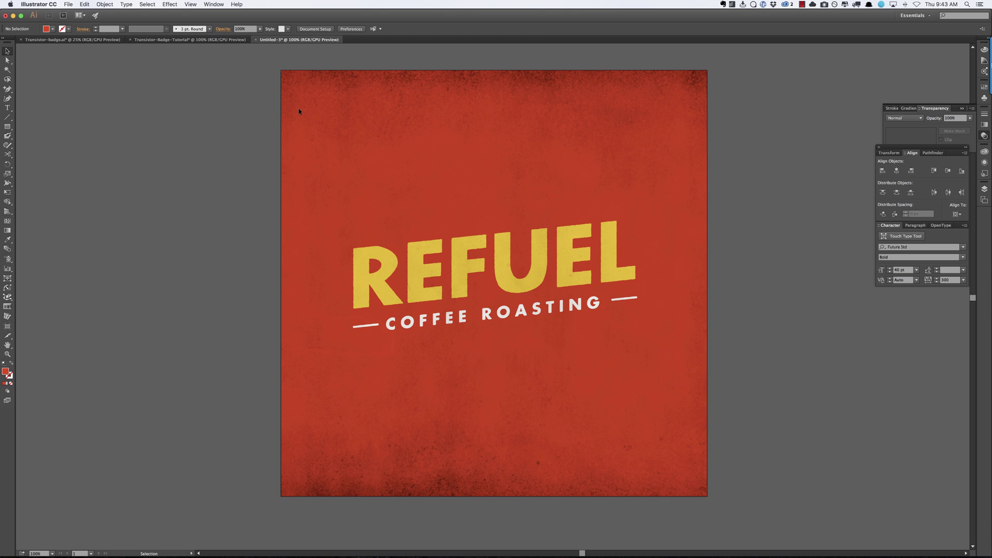
# Step: Switch to Finder, examine the texture previews in the Standard Issue Grunge Overlays folder, and return to Illustrator
pyautogui.press('super+Tab')
pyautogui.press('super+Tab')
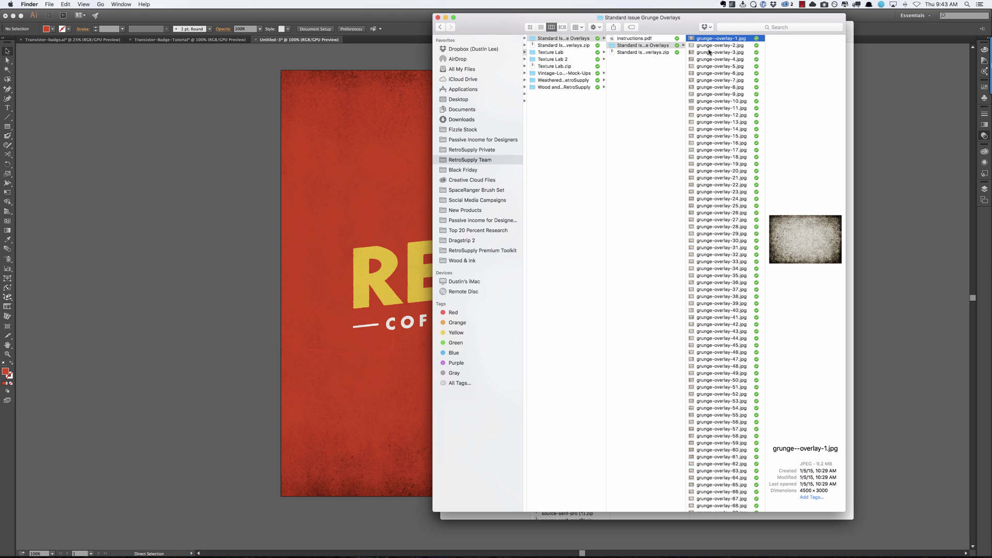
pyautogui.scroll(2, 726, 69)
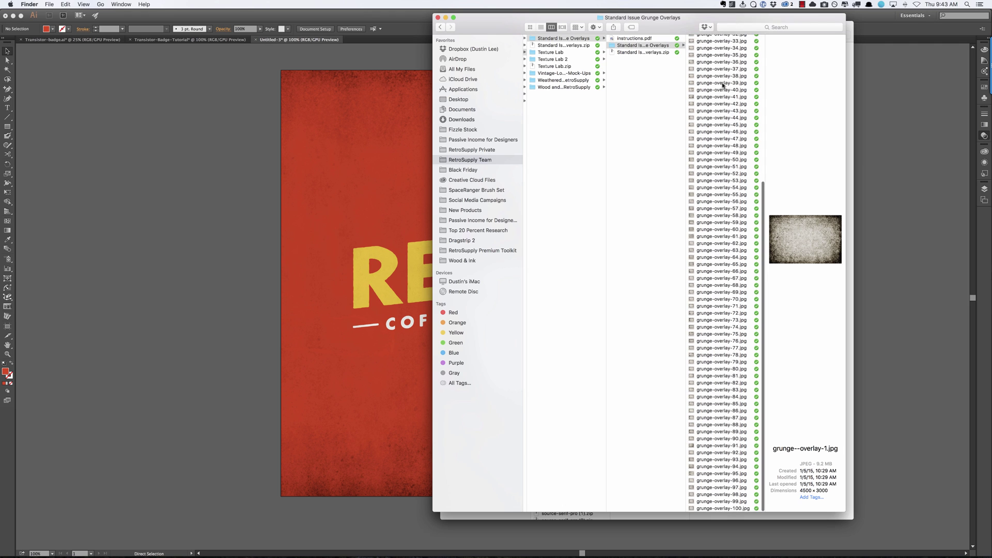
pyautogui.press('Down')
pyautogui.press('Down')
pyautogui.press('Down')
pyautogui.press('Down')
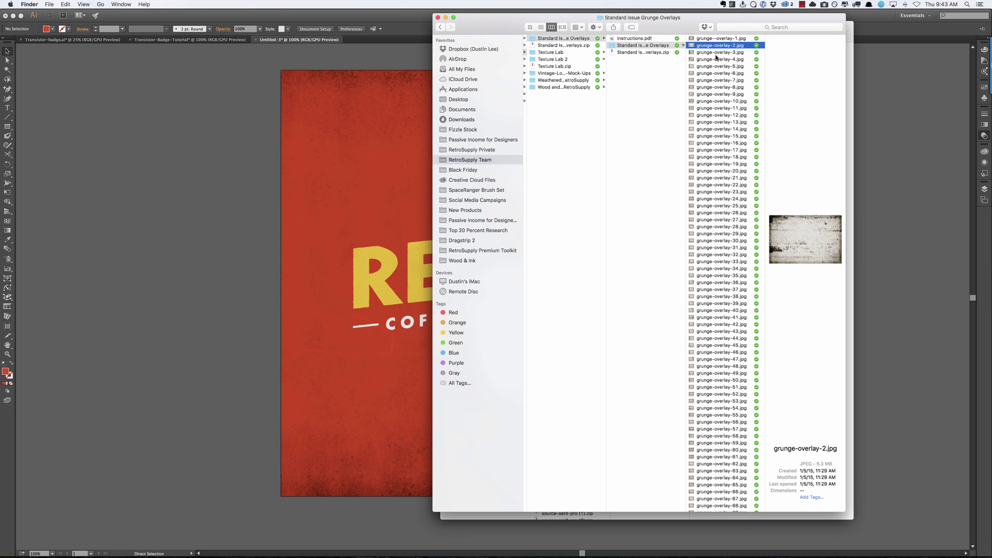
pyautogui.press('Down')
pyautogui.press('Down')
pyautogui.press('Down')
pyautogui.press('Down')
pyautogui.press('Down')
pyautogui.press('Down')
pyautogui.press('Down')
pyautogui.press('Down')
pyautogui.press('Down')
pyautogui.press('Down')
pyautogui.press('Down')
pyautogui.press('Down')
pyautogui.press('Down')
pyautogui.press('Down')
pyautogui.press('Down')
pyautogui.press('Down')
pyautogui.press('Down')
pyautogui.press('Down')
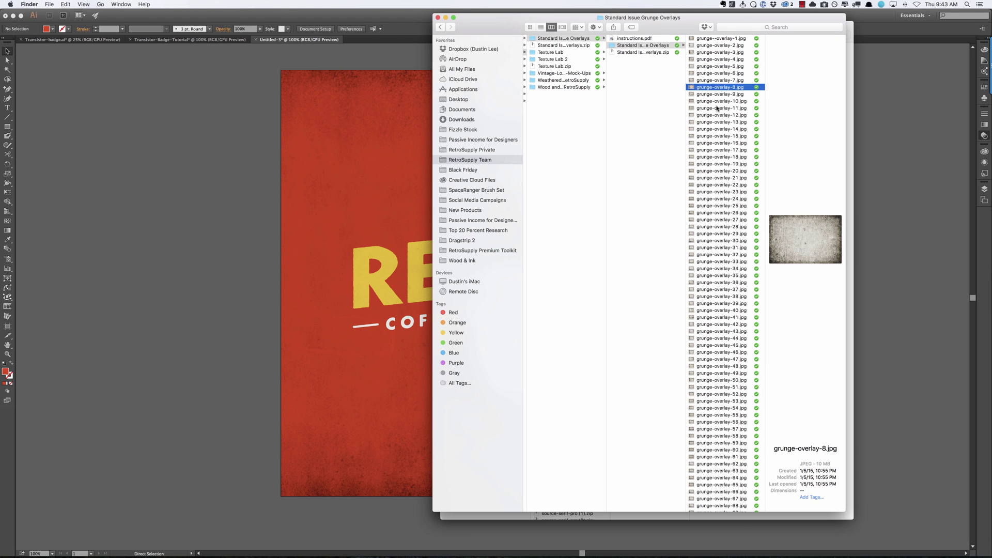
pyautogui.click(286, 100)
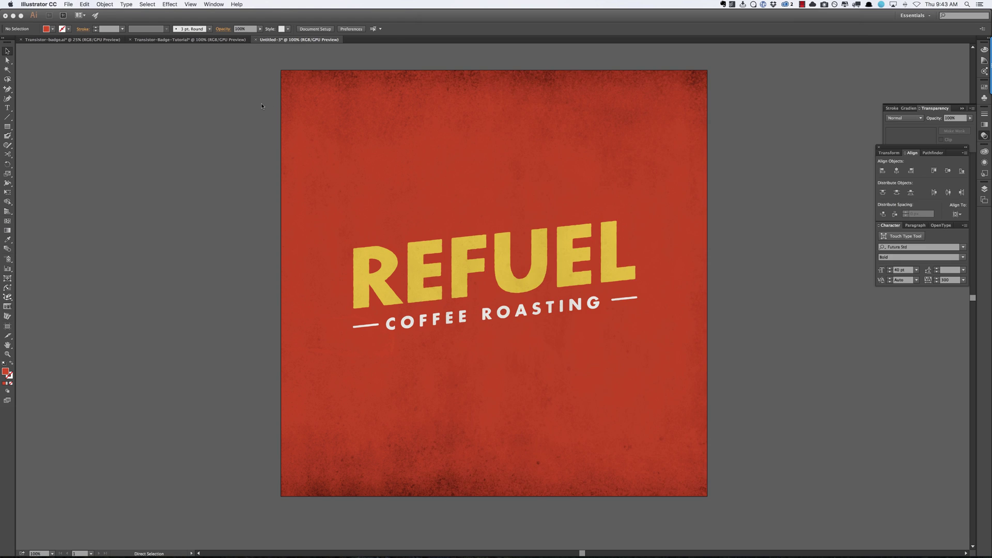